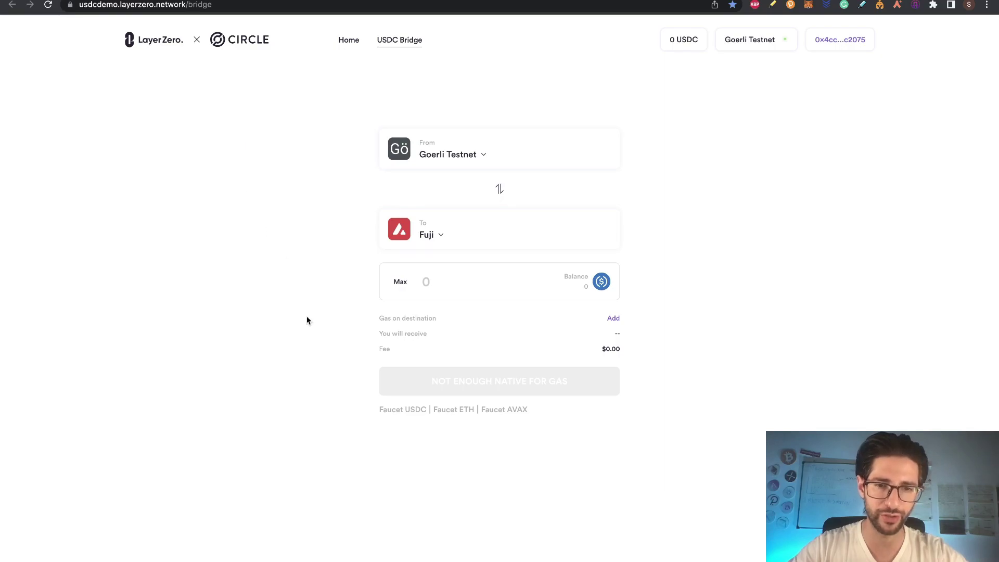
Step: Request testnet USDC from the USDC faucet for the pasted wallet address, then return to the bridge
left_click(402, 409)
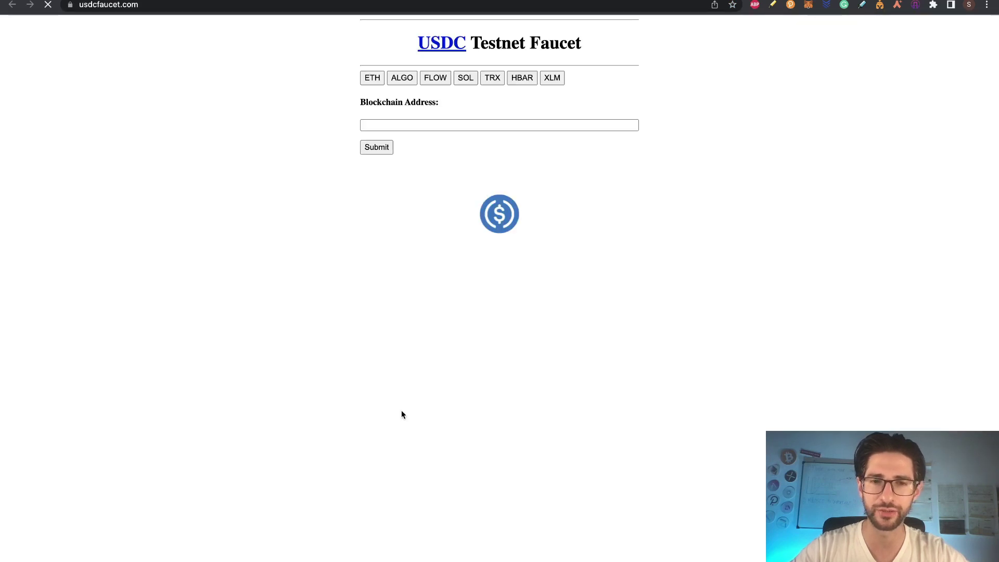
left_click(497, 126)
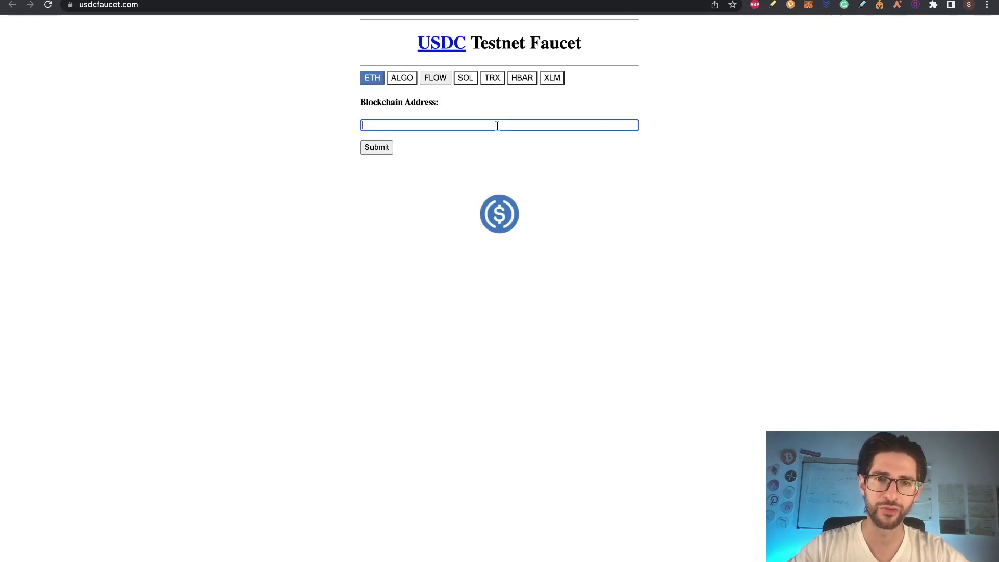
type("0x4CC93A84a04ACA90CEBCBF1d4A1878d78B5C2075")
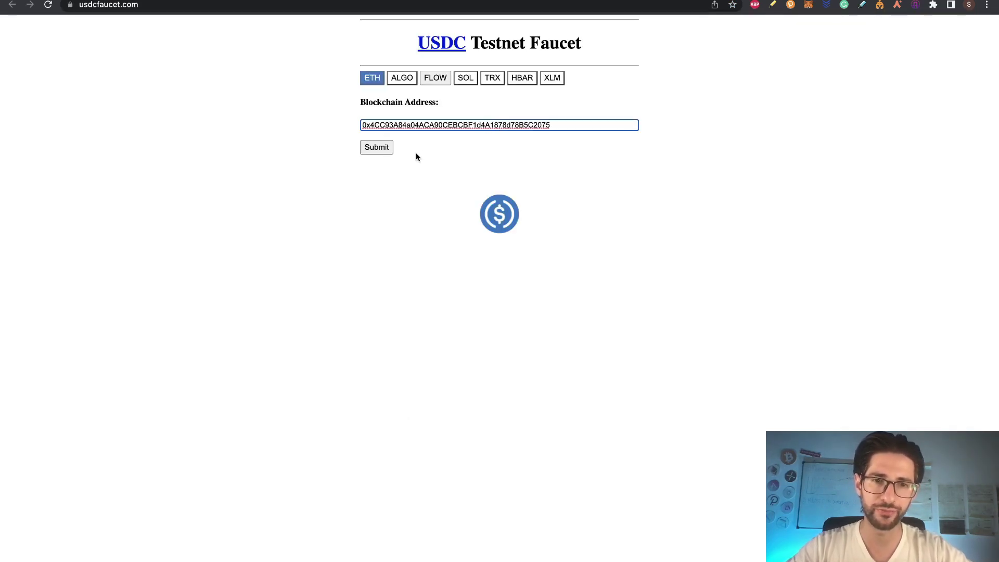
left_click(380, 149)
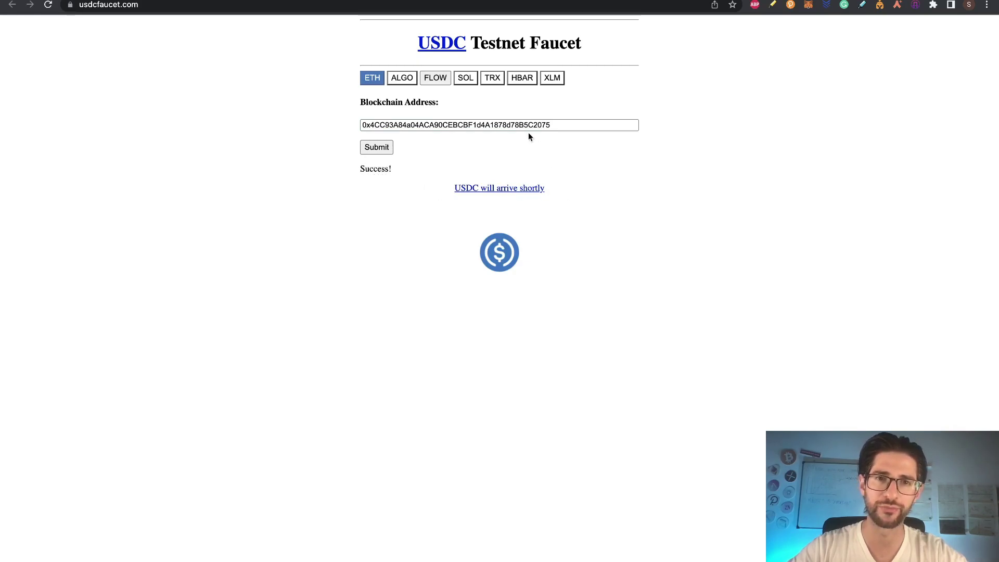
key("ctrl+Tab")
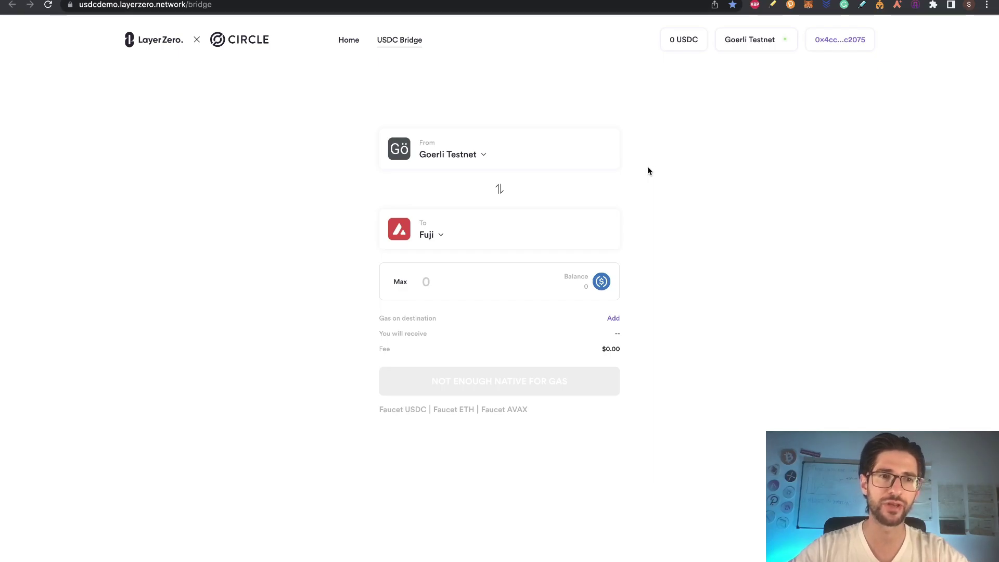
Step: Fill the transfer amount with the full USDC balance and review the source network list
key("ctrl+Tab")
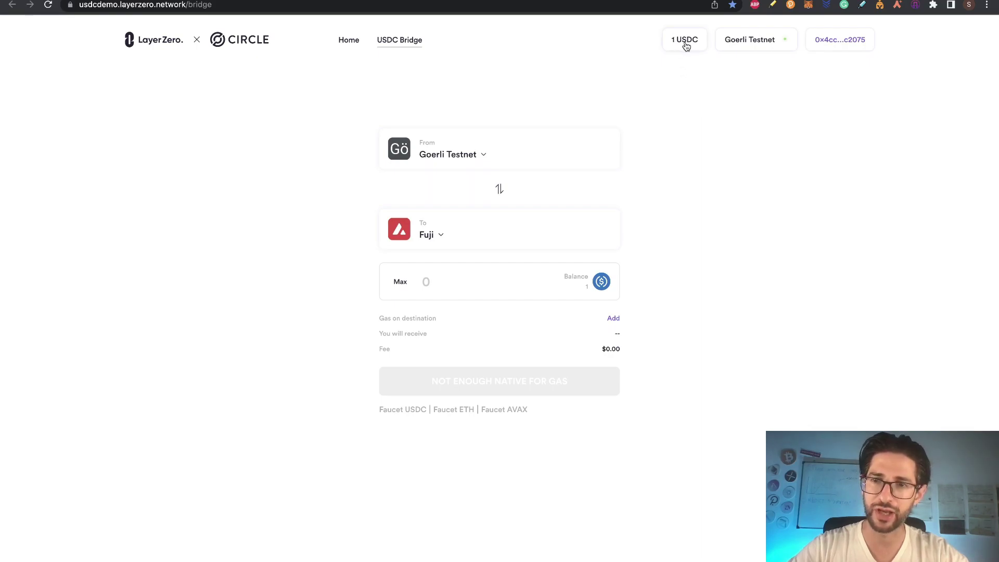
left_click(404, 283)
left_click(451, 154)
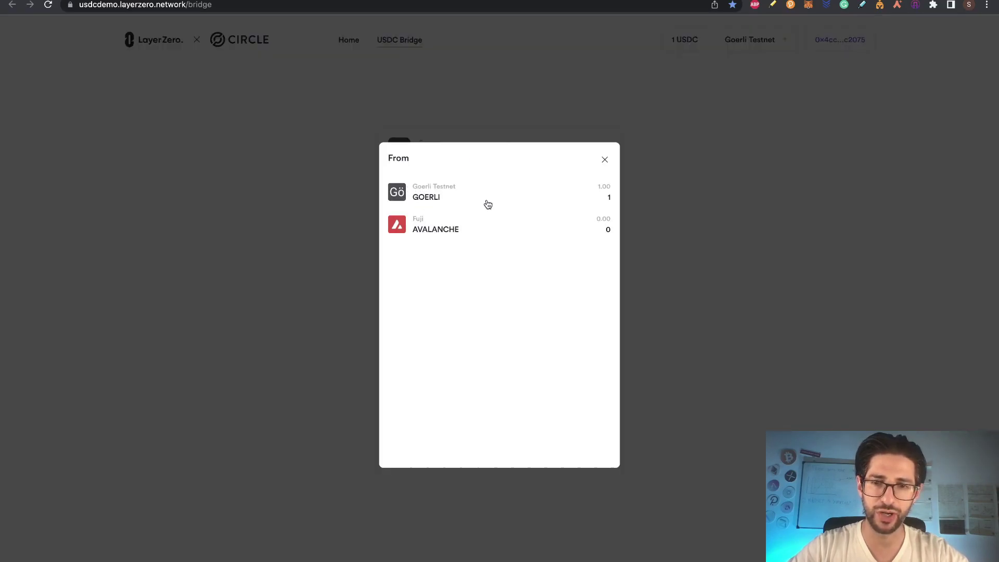
left_click(604, 159)
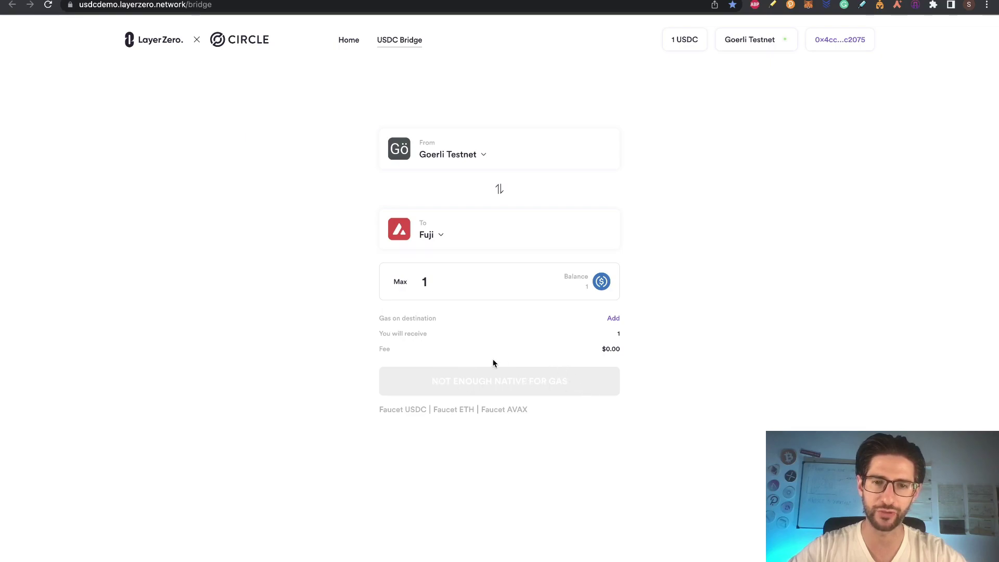
Step: Change the amount to 2, reset it to the full 3 USDC balance, and open the Goerli ETH faucet
key("BackSpace")
type("2")
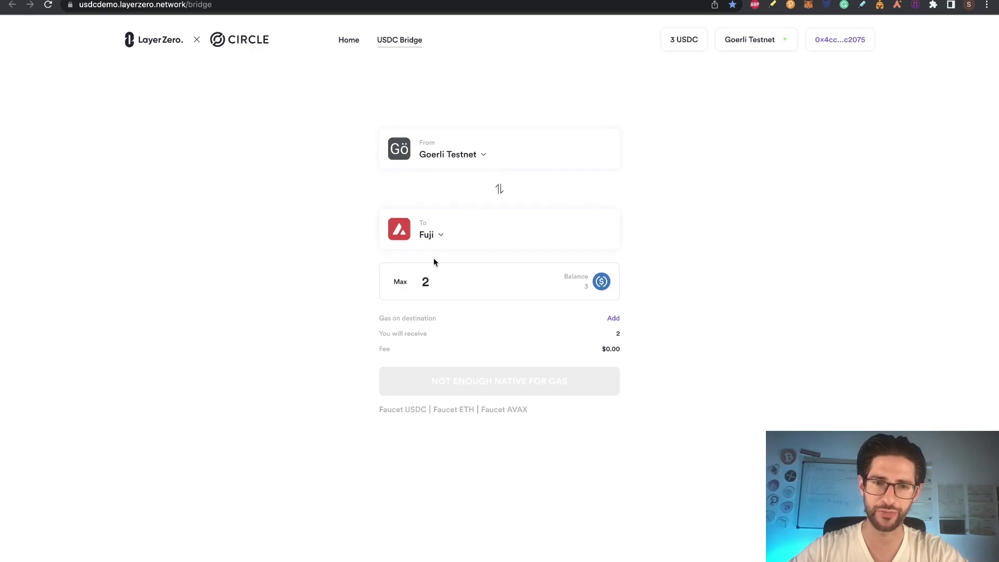
left_click(404, 287)
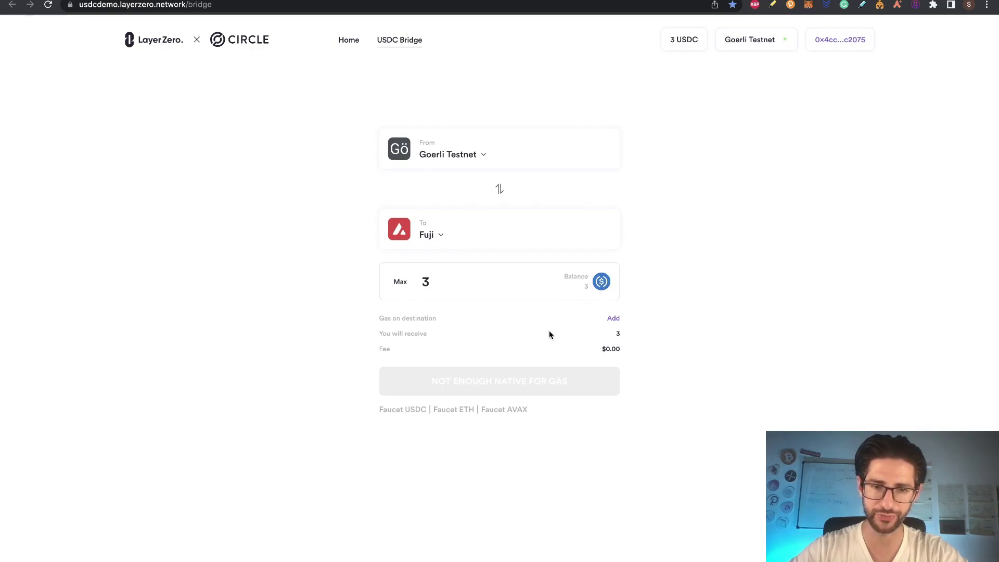
left_click(454, 410)
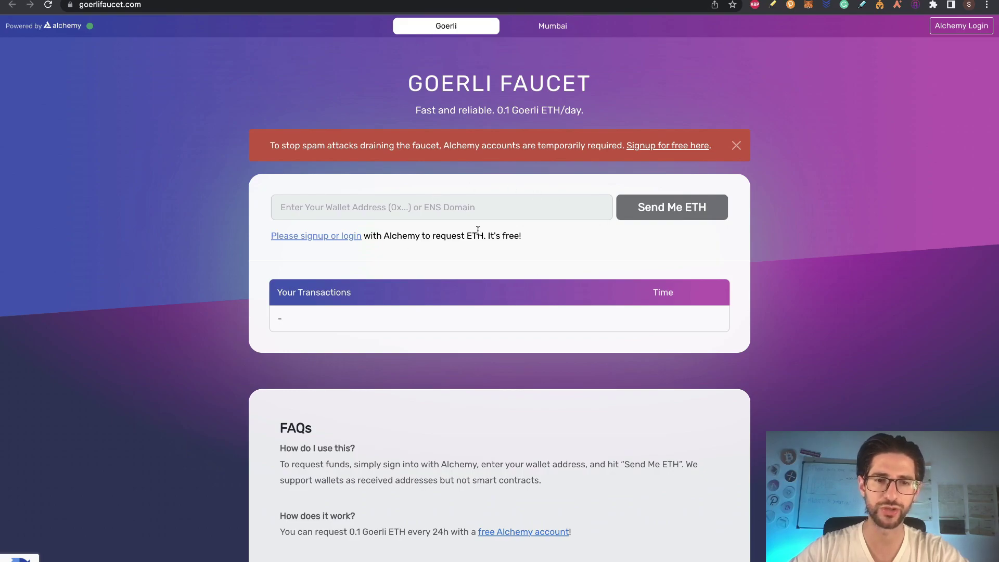
Step: Sign in to Alchemy and request Goerli ETH for the pasted wallet address
left_click(348, 239)
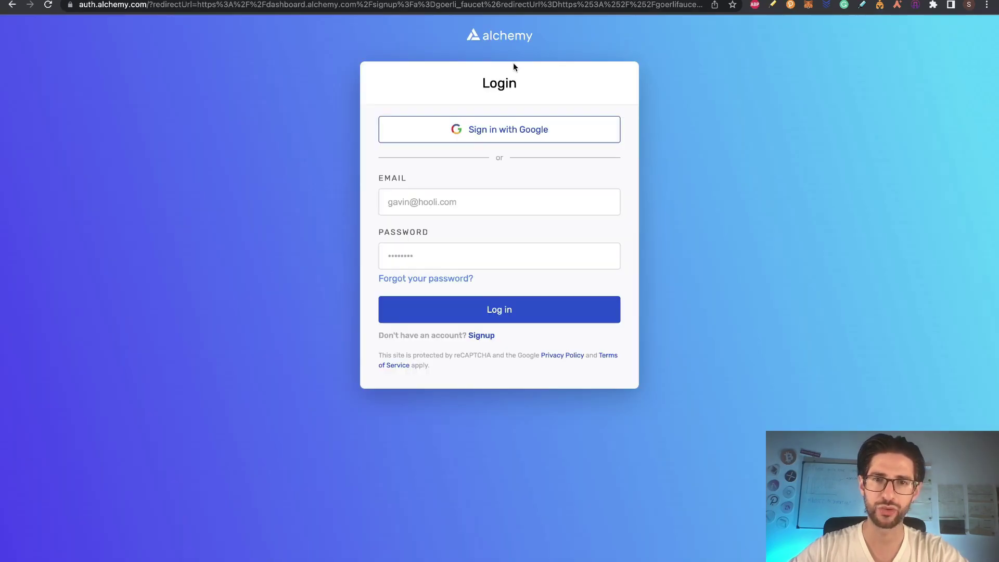
left_click(532, 135)
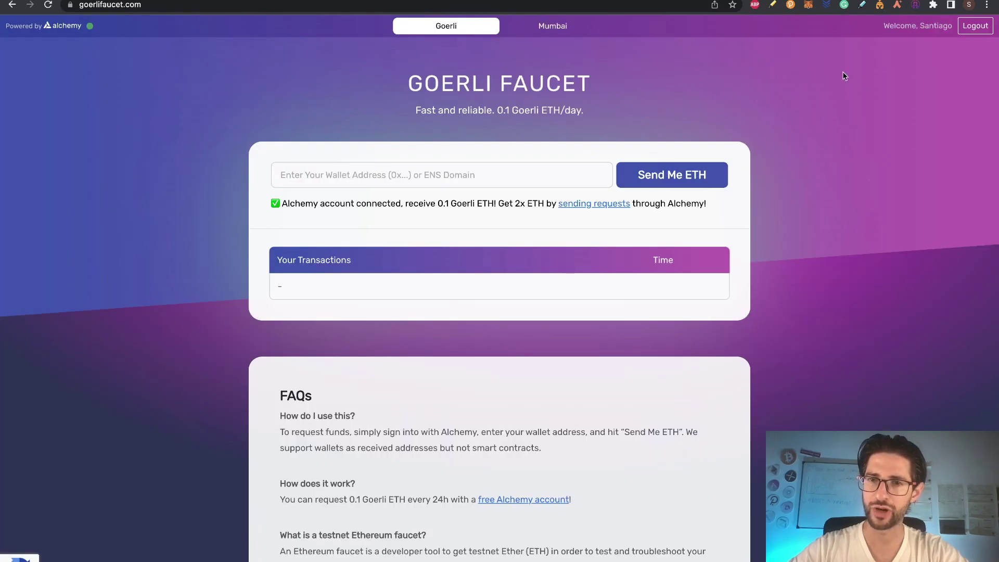
left_click(580, 170)
type("0x4CC93A84a04ACA90CEBCBF1d4A1878d78B5C2075")
left_click(657, 174)
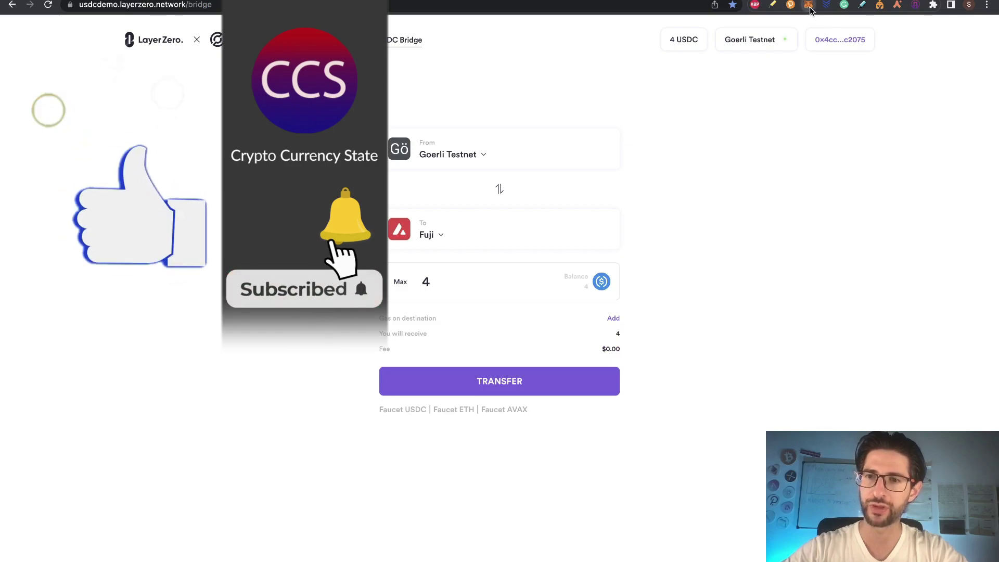
Step: Confirm the wallet holds 0.0979 GoerliETH for gas, then start the 4 USDC transfer to Fuji
left_click(808, 5)
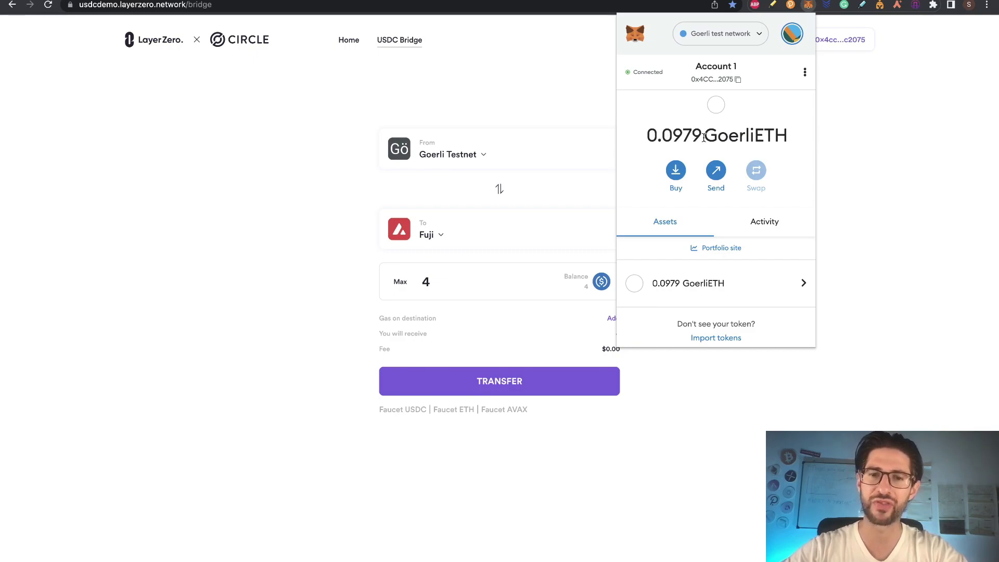
left_click(323, 254)
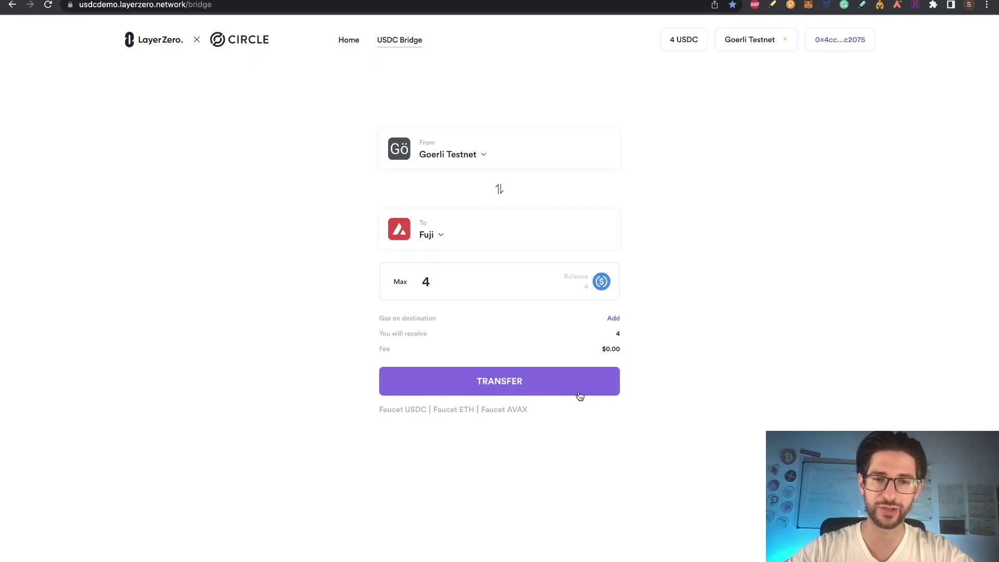
left_click(498, 385)
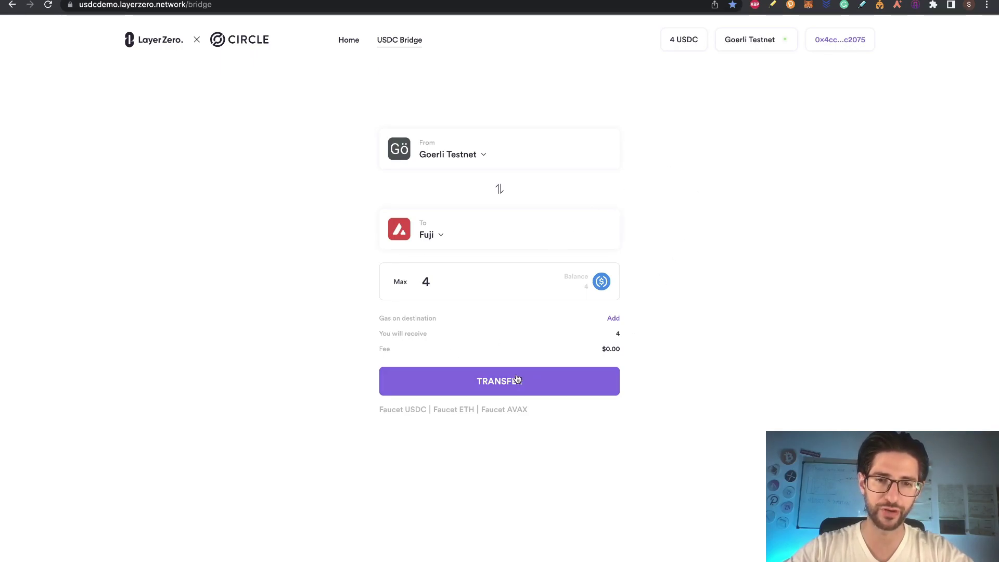
Step: Approve USDC spending, confirm the 4 USDC transfer, and view it in the block explorer
left_click(516, 379)
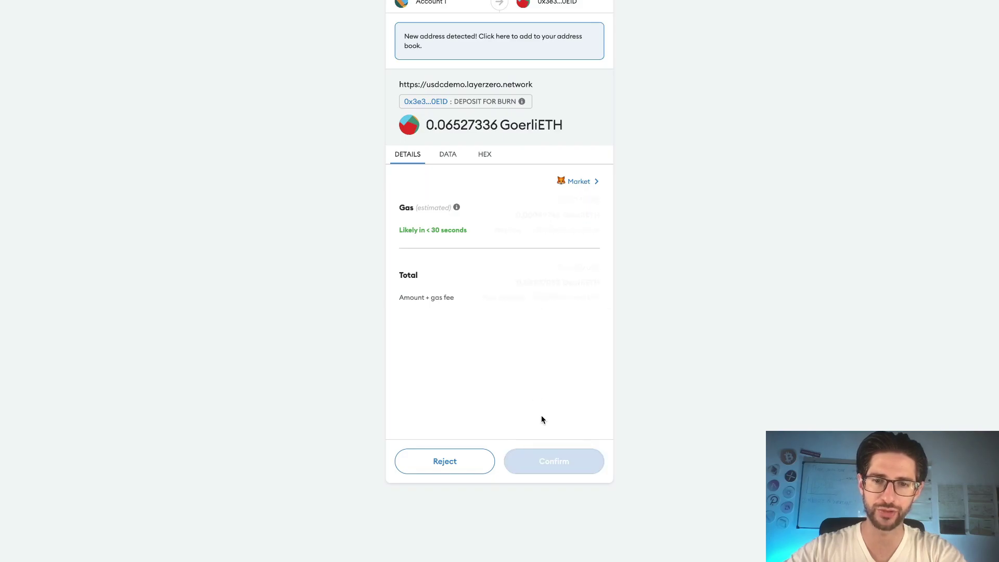
left_click(553, 461)
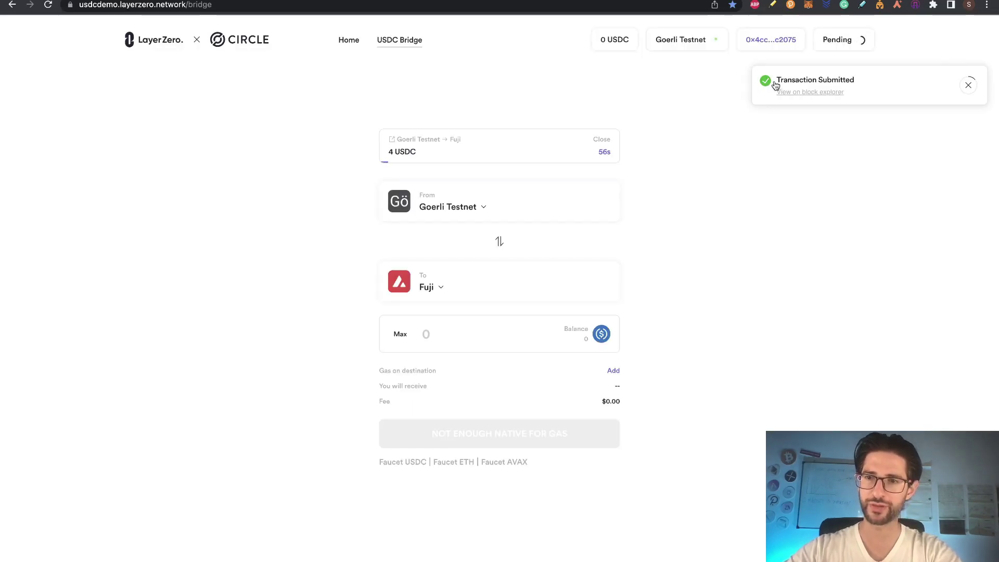
left_click(819, 92)
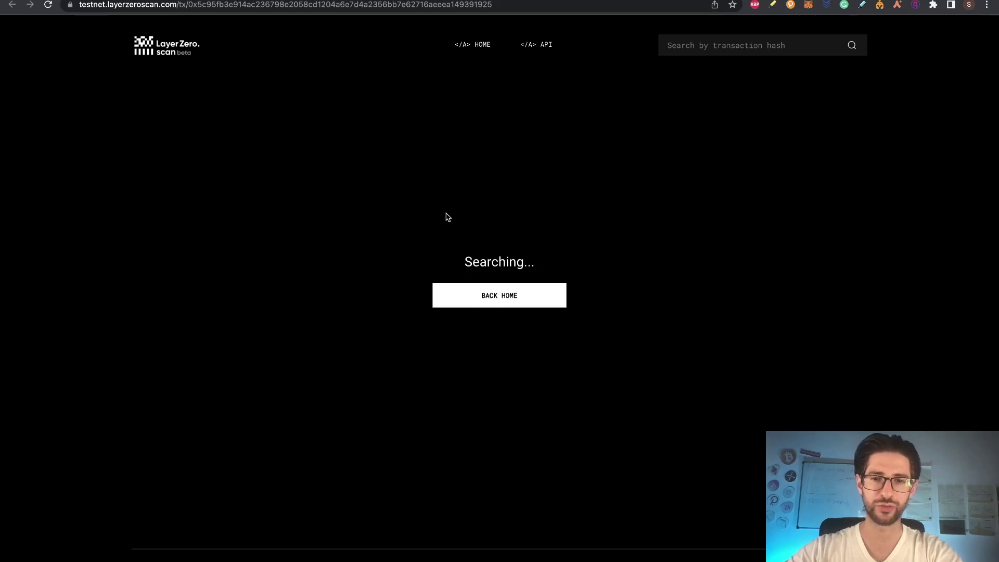
key("ctrl+w")
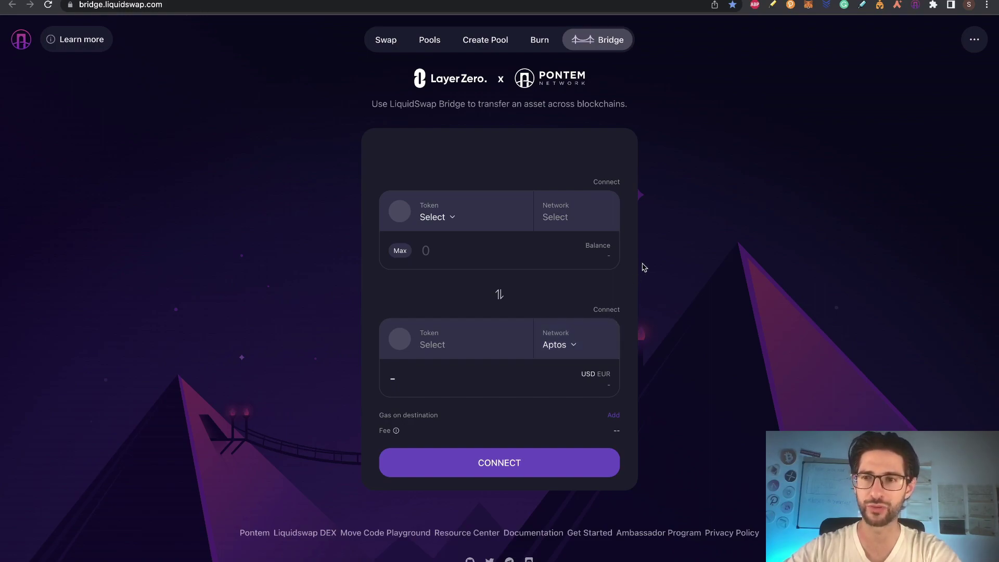
Step: Create a new Pontem wallet, connect it to Liquidswap Bridge for Aptos, and clear the recovery-phrase warning
left_click(615, 312)
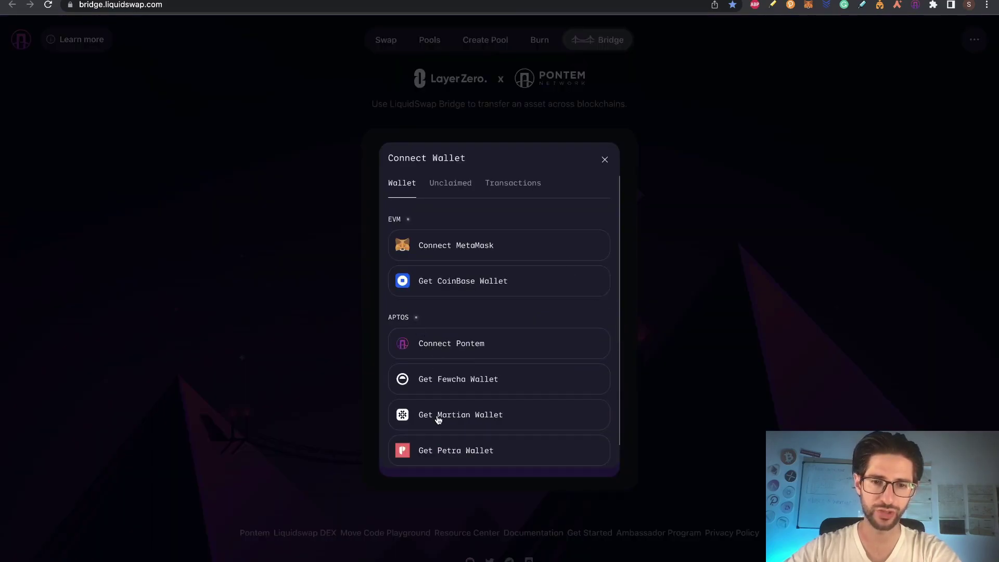
left_click(483, 349)
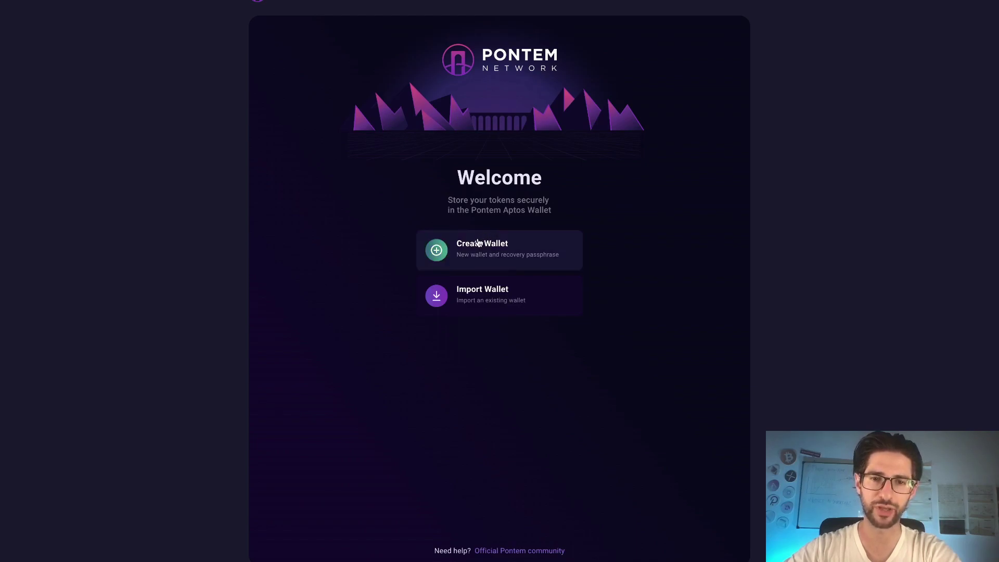
left_click(478, 243)
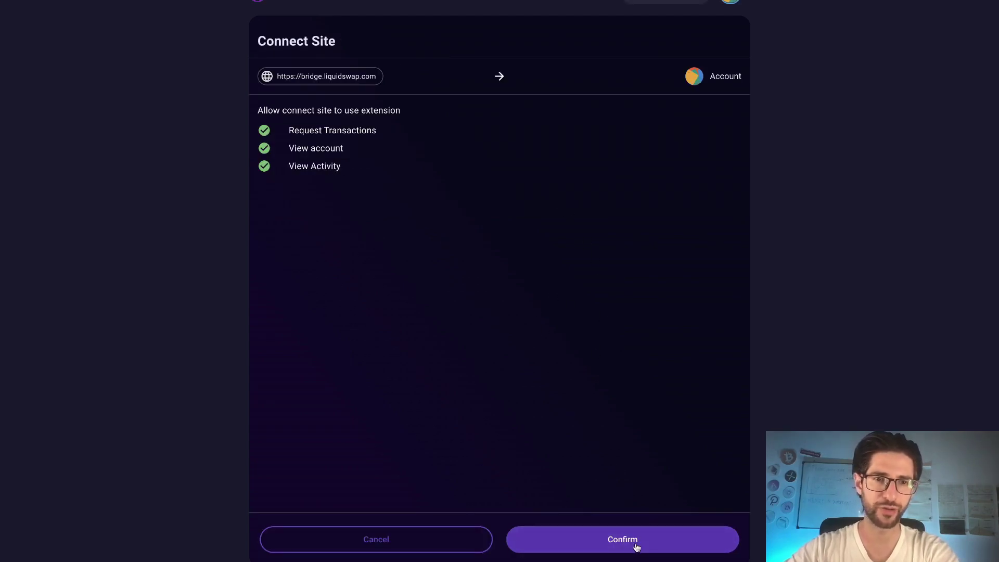
left_click(635, 544)
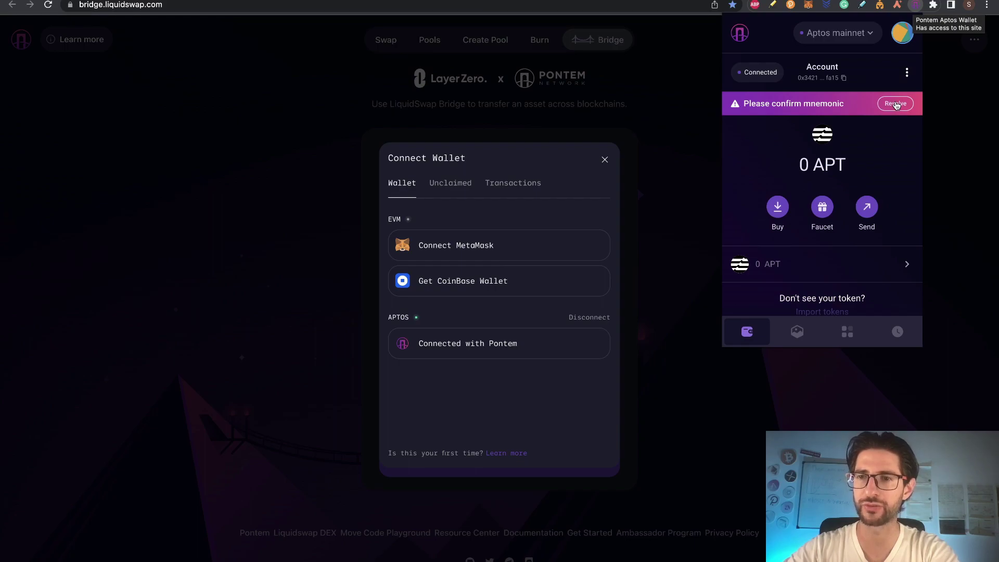
left_click(896, 104)
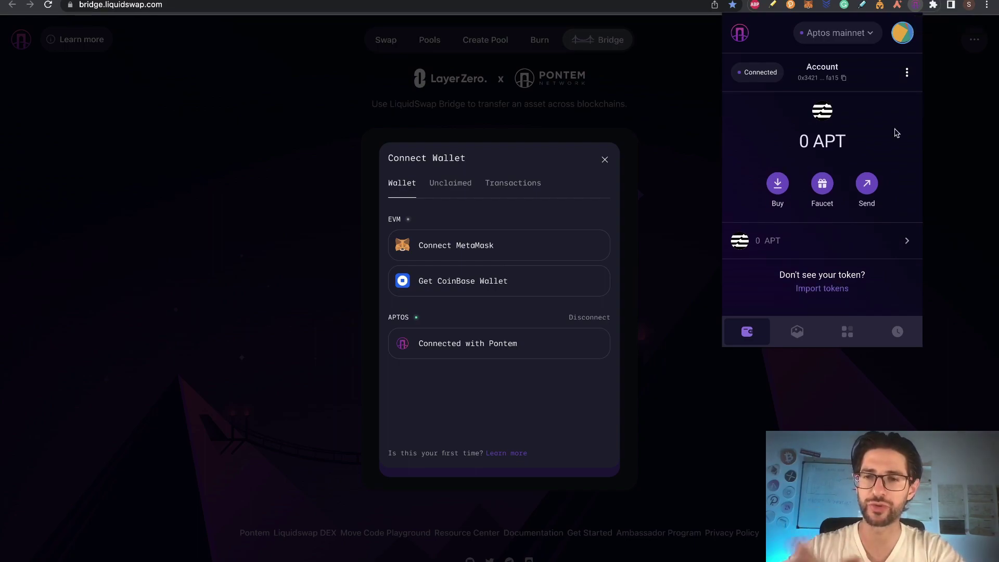
Step: Copy the Aptos account address, check the Pontem wallet, and open the source token list
left_click(843, 79)
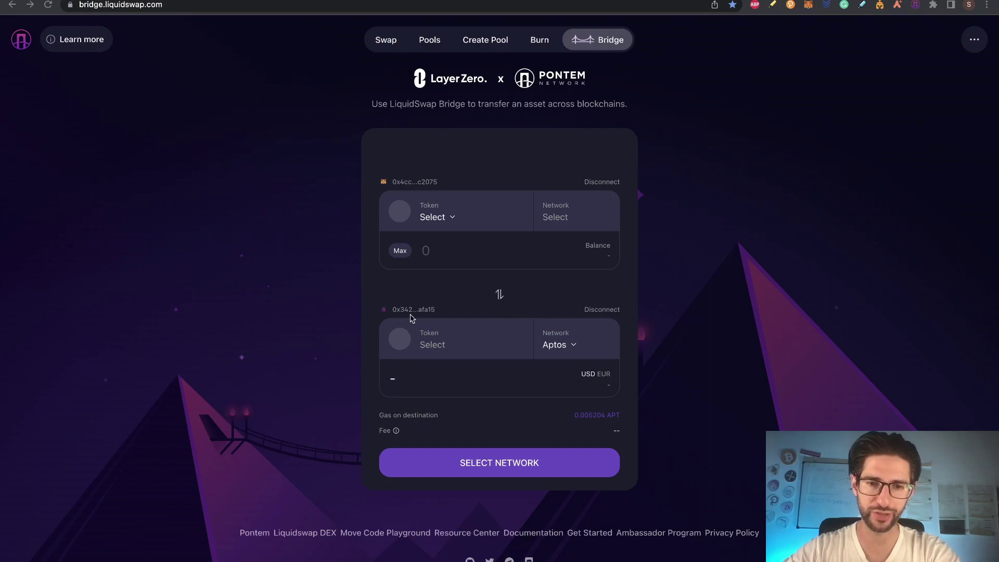
left_click(915, 5)
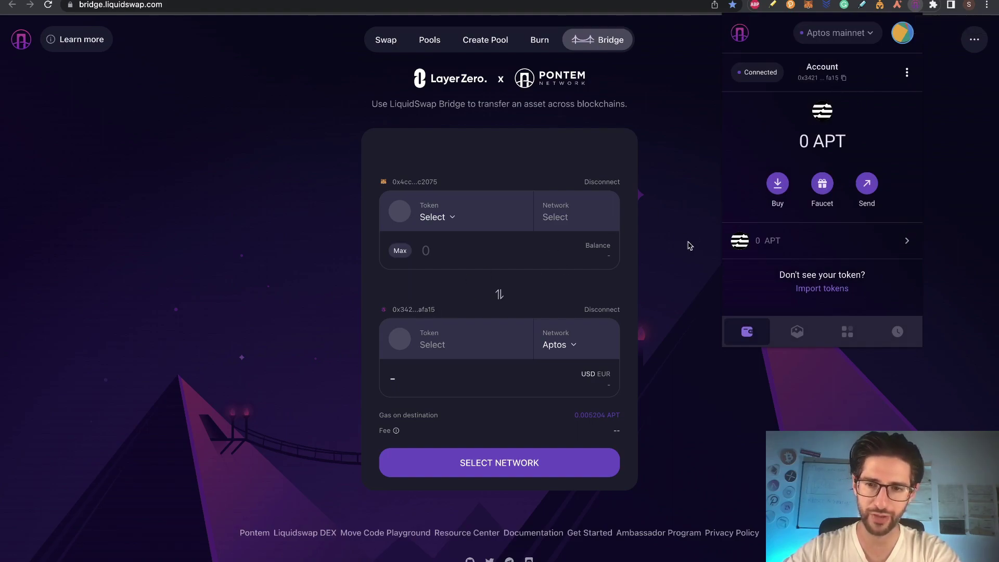
left_click(670, 260)
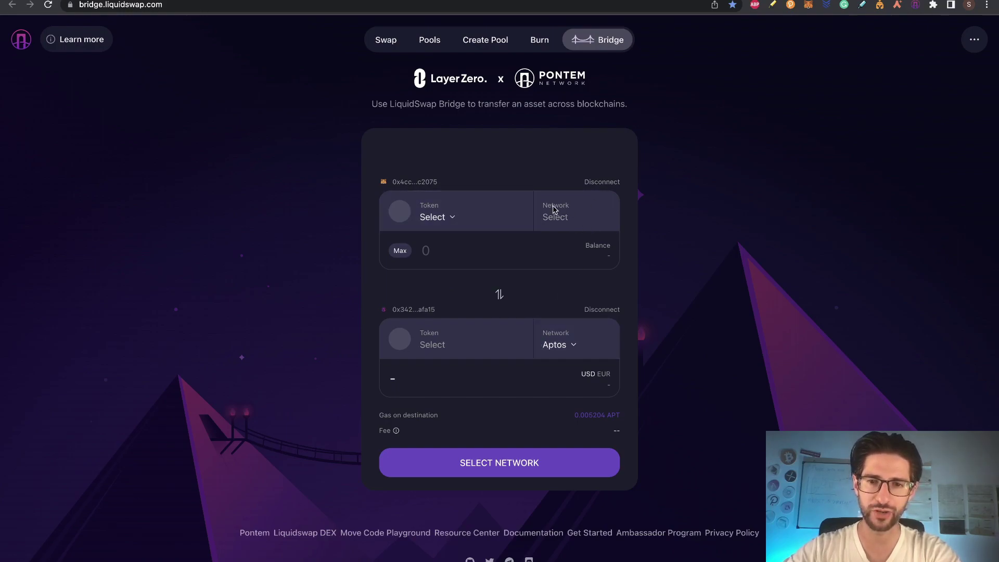
left_click(446, 219)
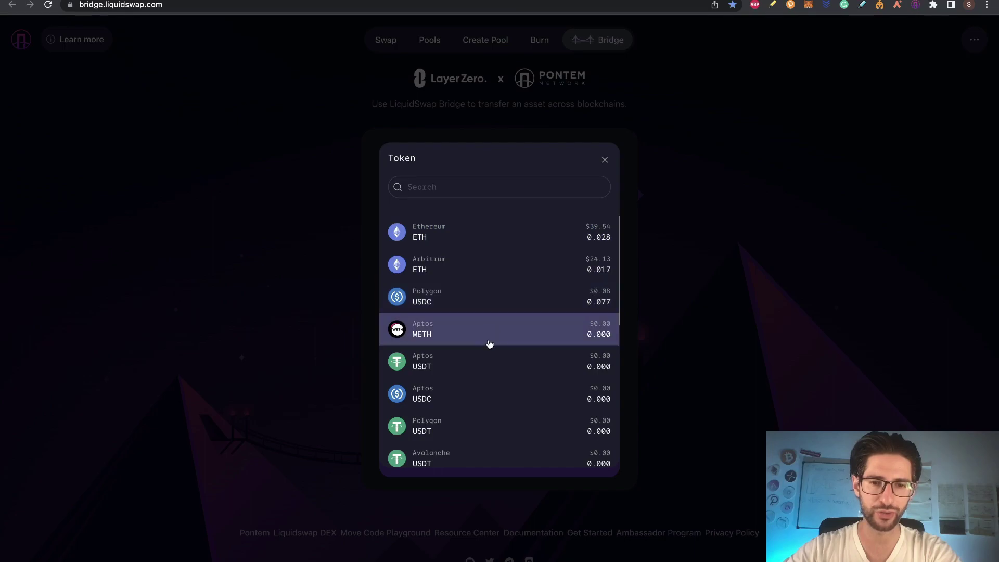
Step: Choose ETH on Arbitrum as the source, enter 0.007, and start the transfer to Aptos WETH
scroll(501, 345, "down", 8)
scroll(501, 345, "up", 8)
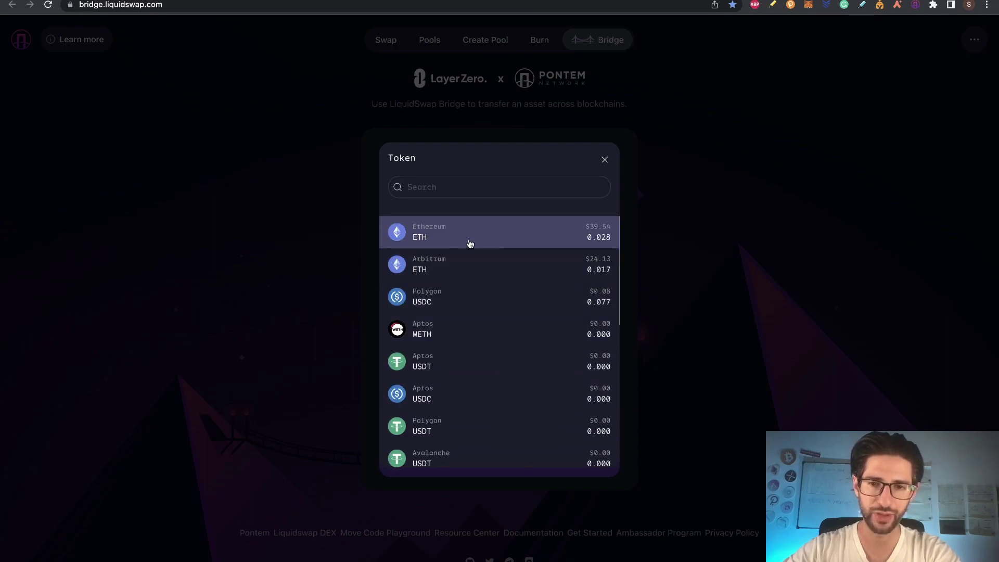
left_click(482, 269)
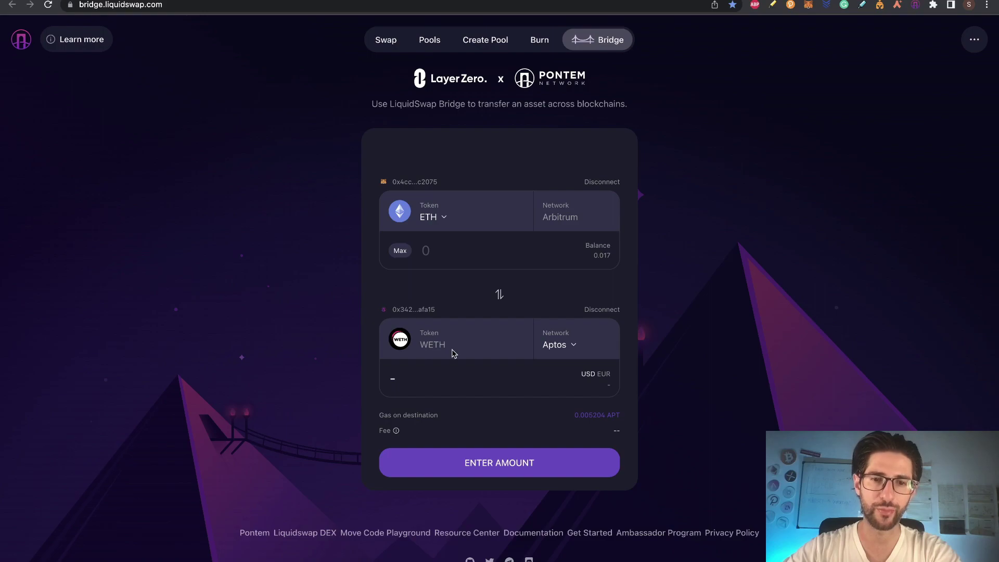
left_click(443, 250)
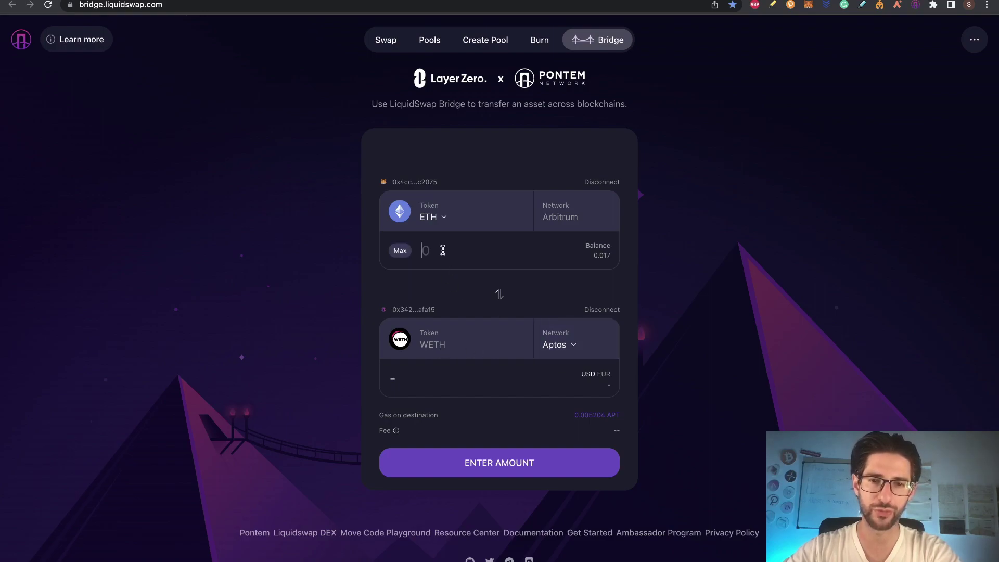
type("0.007")
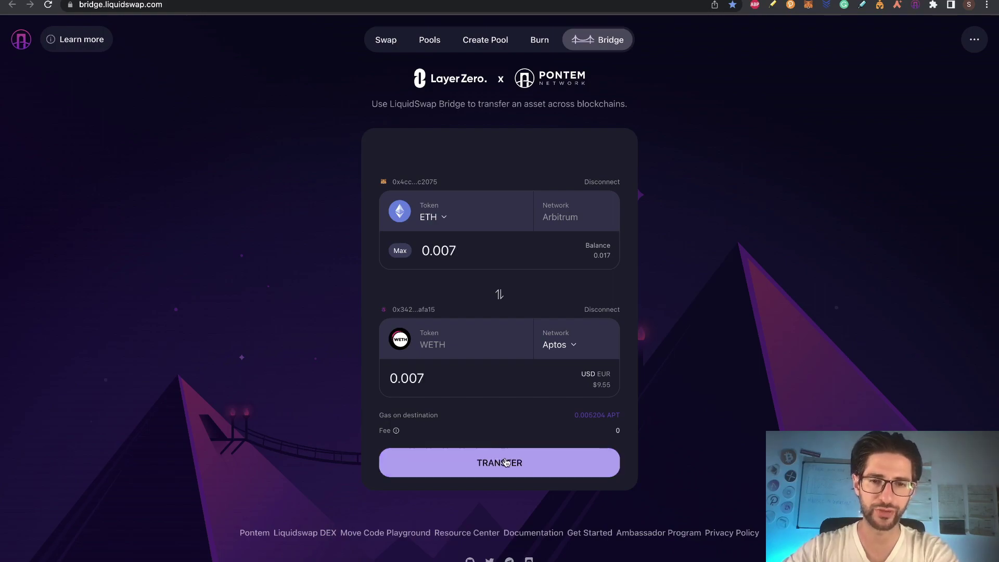
left_click(505, 462)
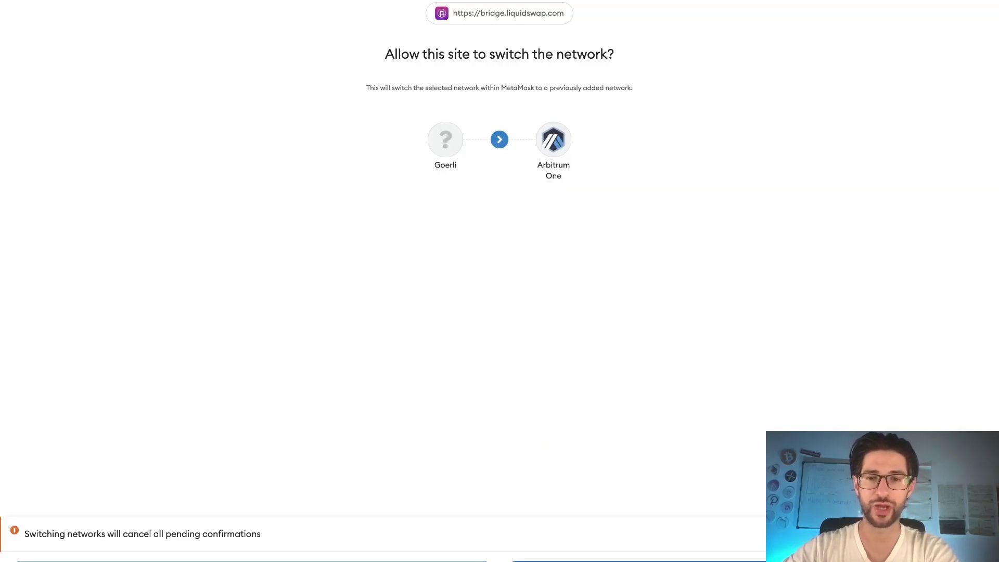
Step: Switch MetaMask to Arbitrum One, confirm the 0.00956643 ETH transaction, and dismiss the claim reminder
left_click(637, 560)
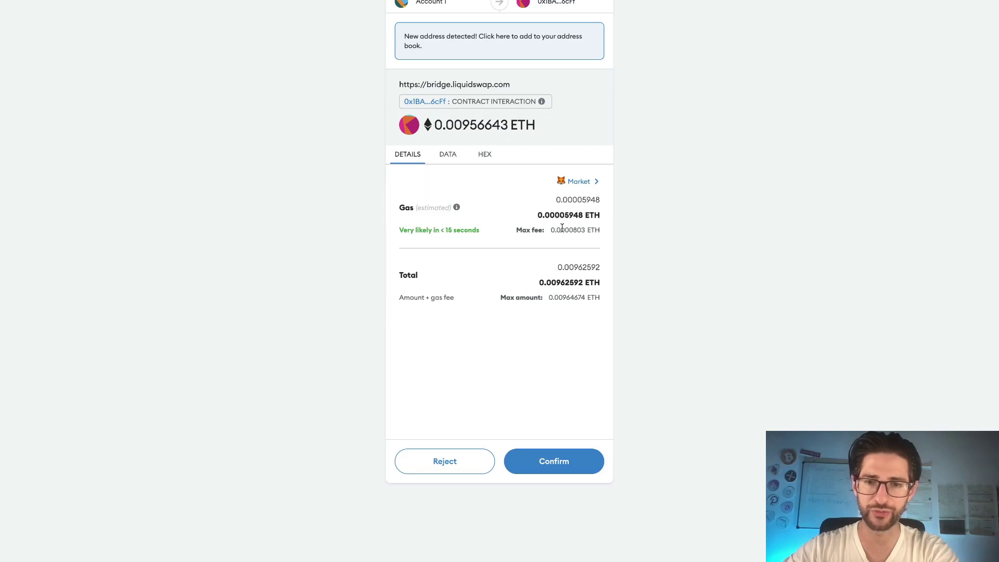
left_click(574, 468)
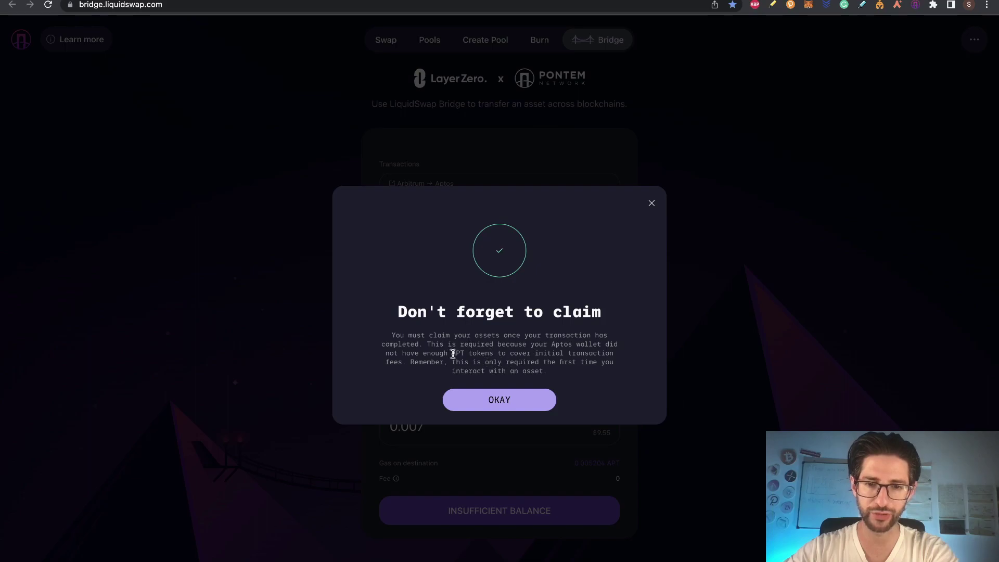
left_click(531, 399)
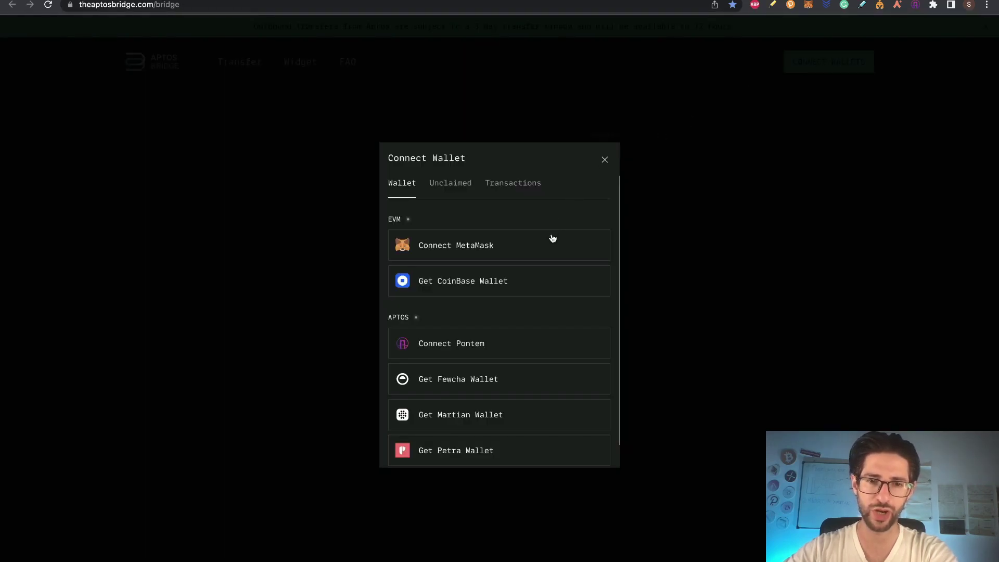
Step: Connect MetaMask and Pontem to Aptos Bridge, check the Aptos mainnet network, and set the max 0.0151834 ETH
left_click(552, 238)
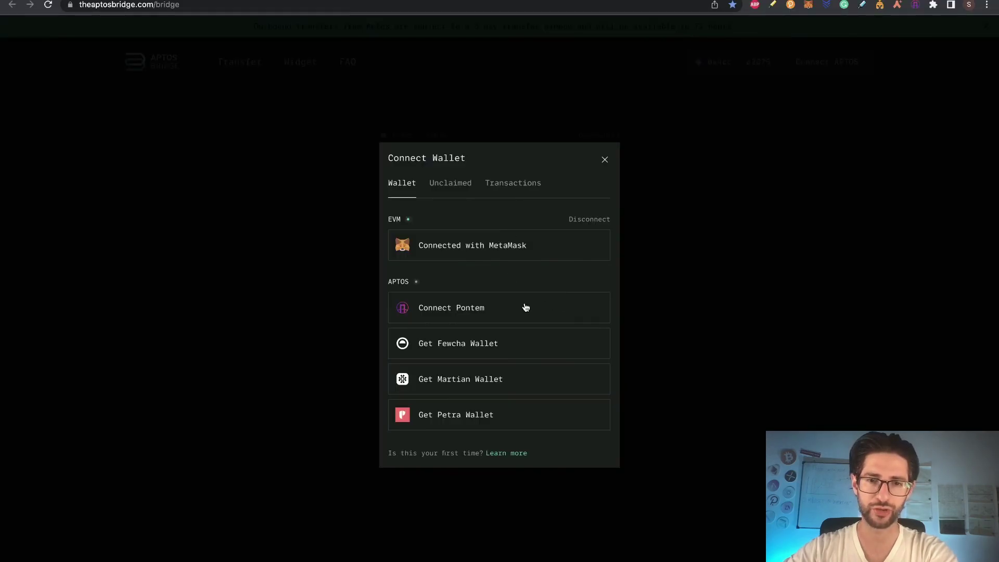
left_click(527, 309)
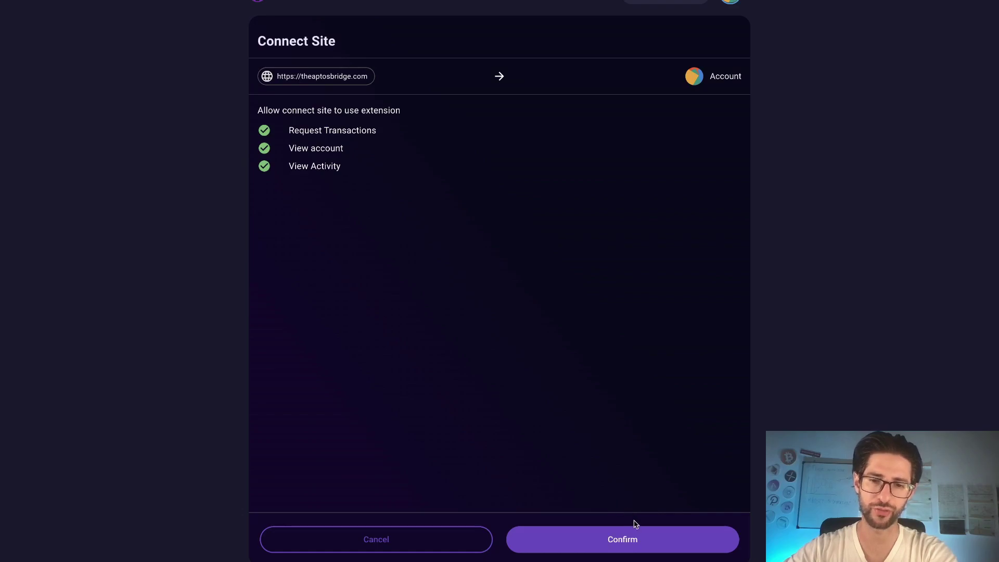
left_click(640, 535)
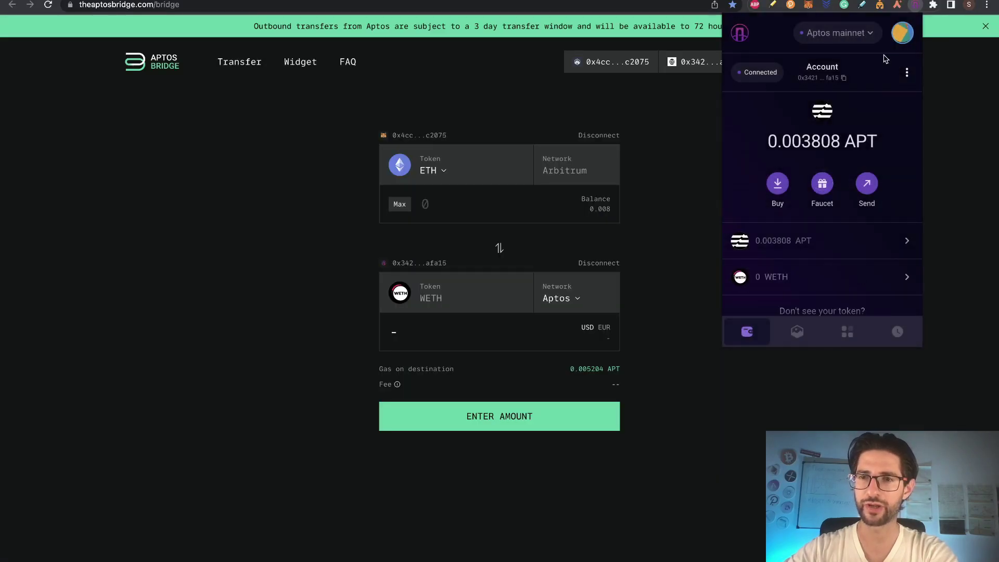
left_click(851, 35)
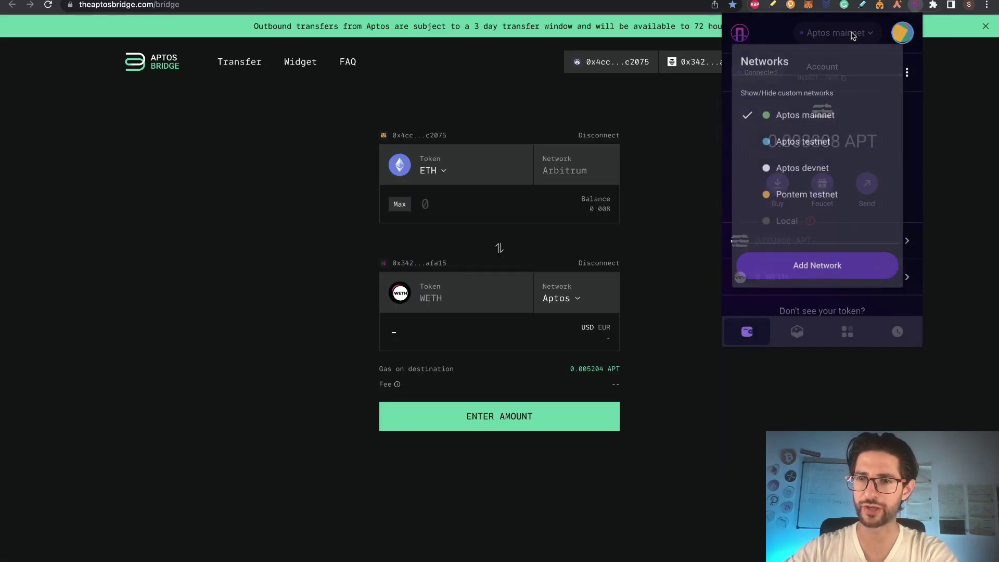
left_click(853, 33)
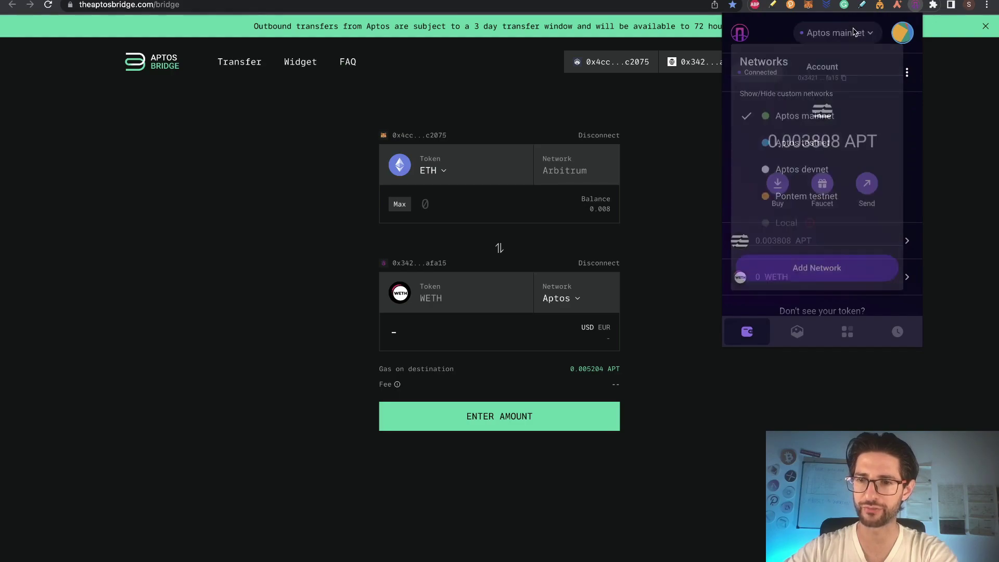
left_click(400, 204)
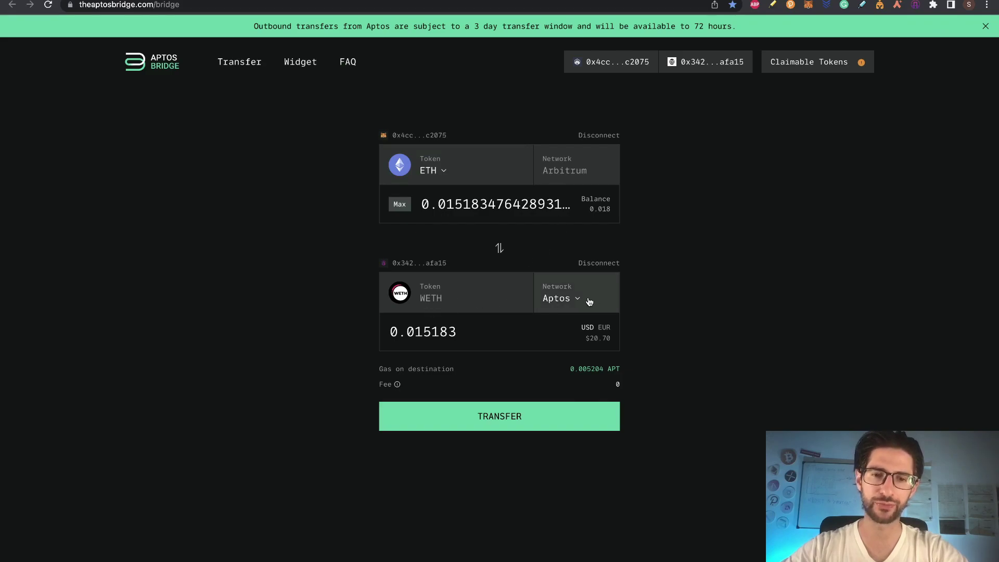
Step: Send the Arbitrum-to-Aptos ETH transfer, approve it in MetaMask, and view it on LayerZero Scan
left_click(520, 420)
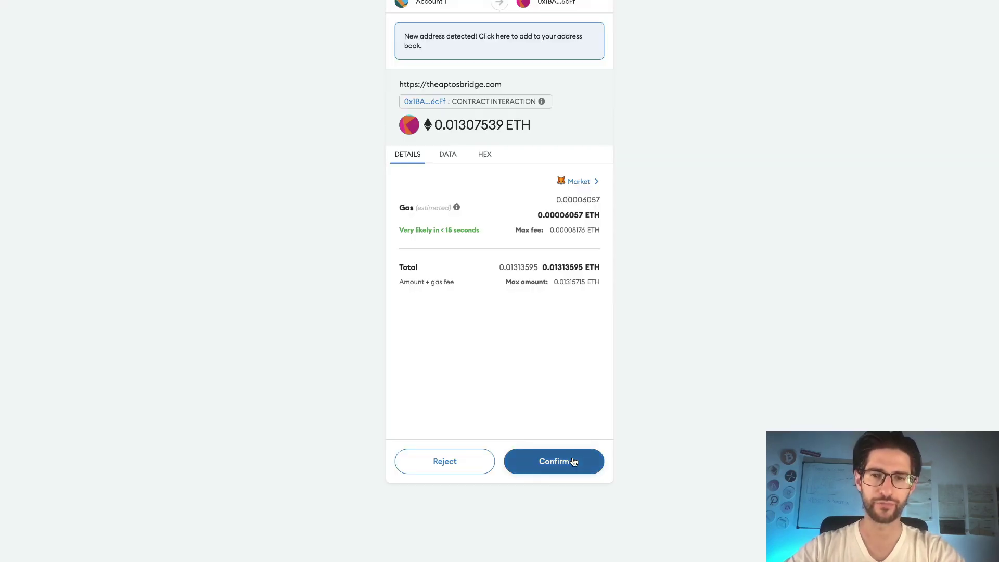
left_click(572, 462)
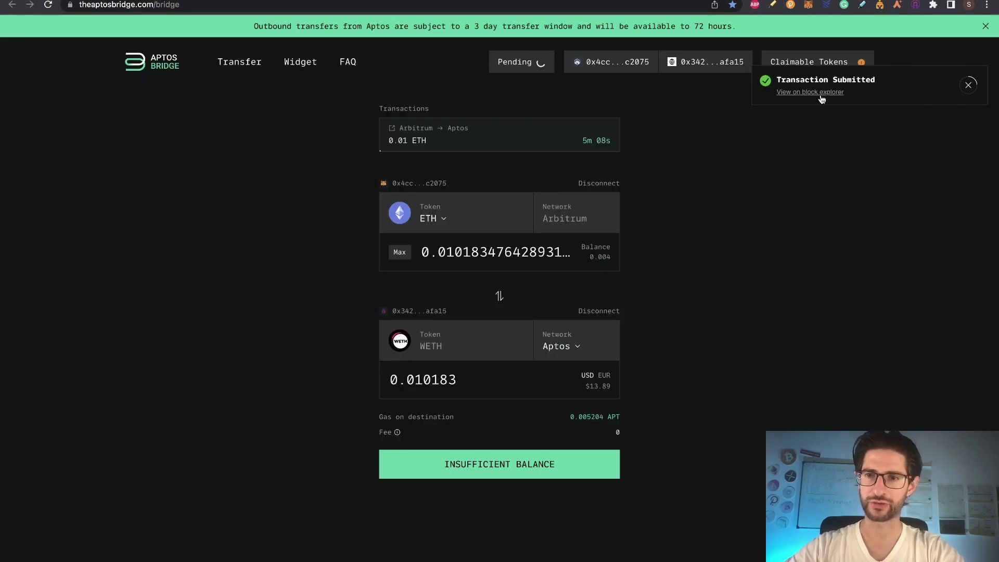
left_click(826, 92)
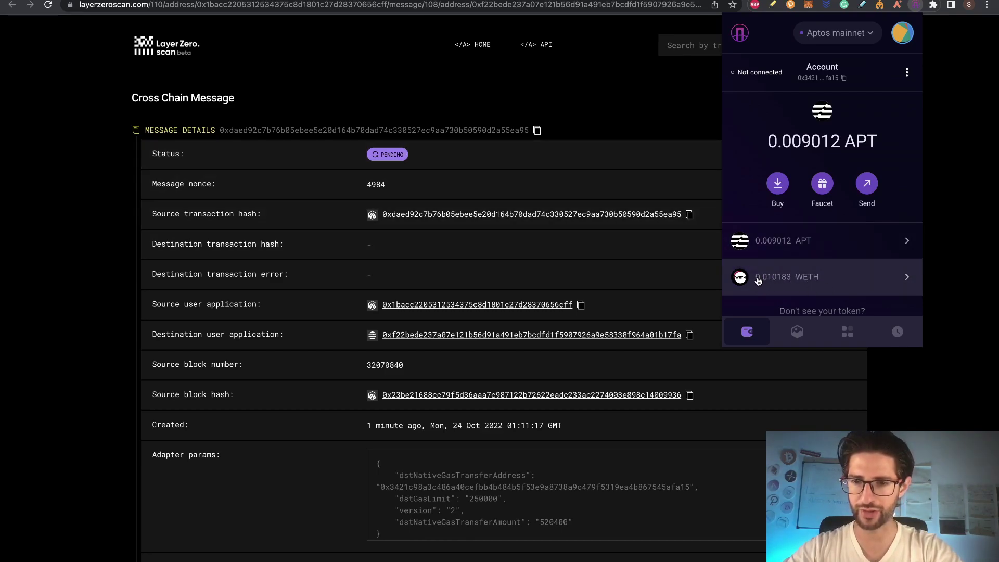
Step: Check the LayerZero Scan message status reaches DELIVERED, then go to the Stargate transfer tab
scroll(813, 281, "down", 1)
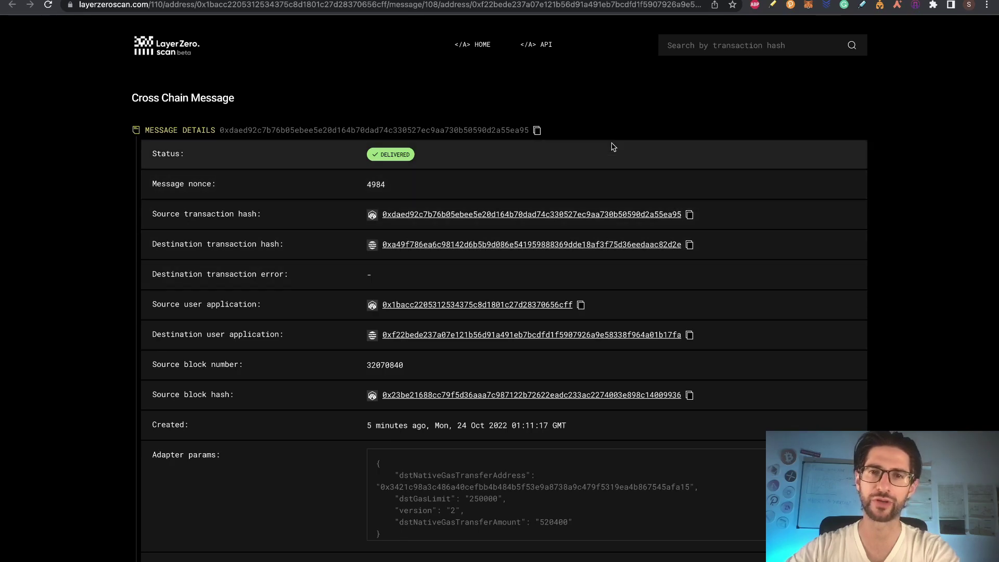
key("ctrl+Tab")
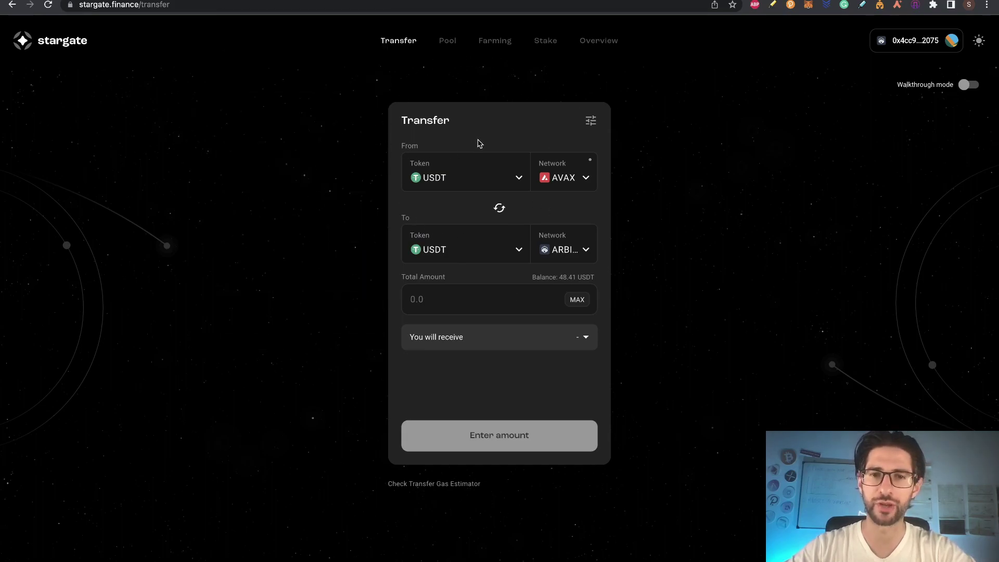
Step: Review the From (AVAX) and To (Arbitrum) network lists, leaving both unchanged
left_click(570, 170)
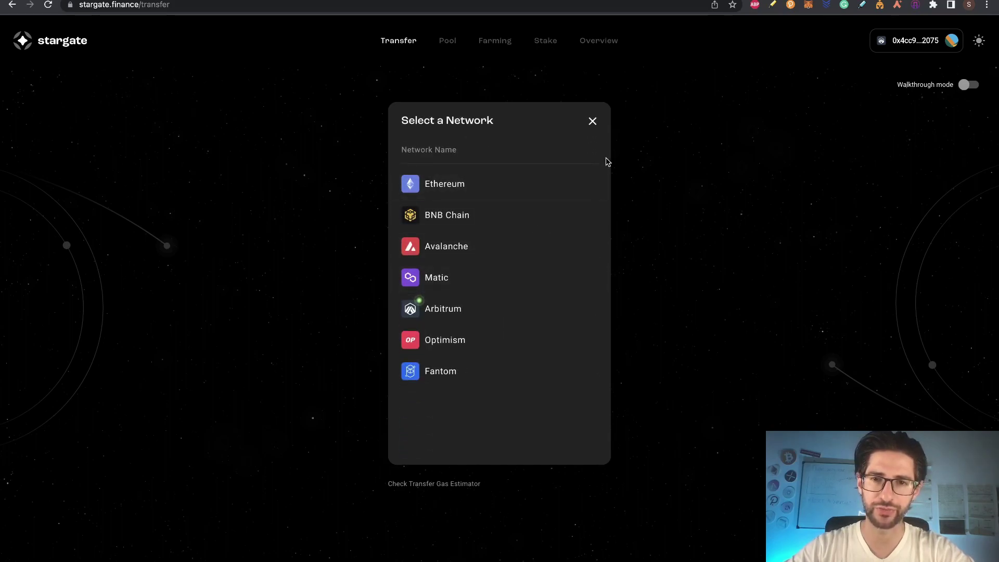
left_click(593, 121)
left_click(583, 254)
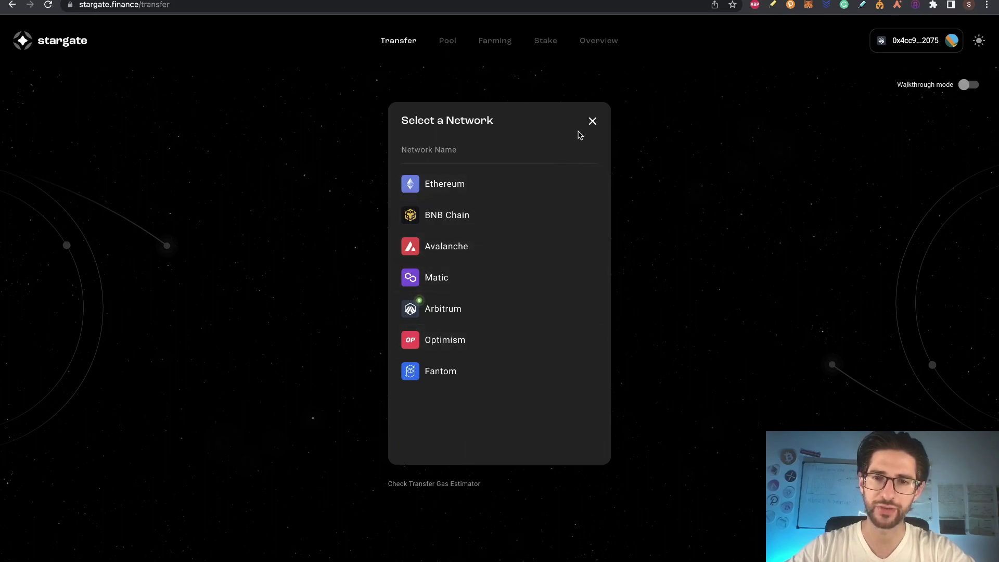
left_click(591, 121)
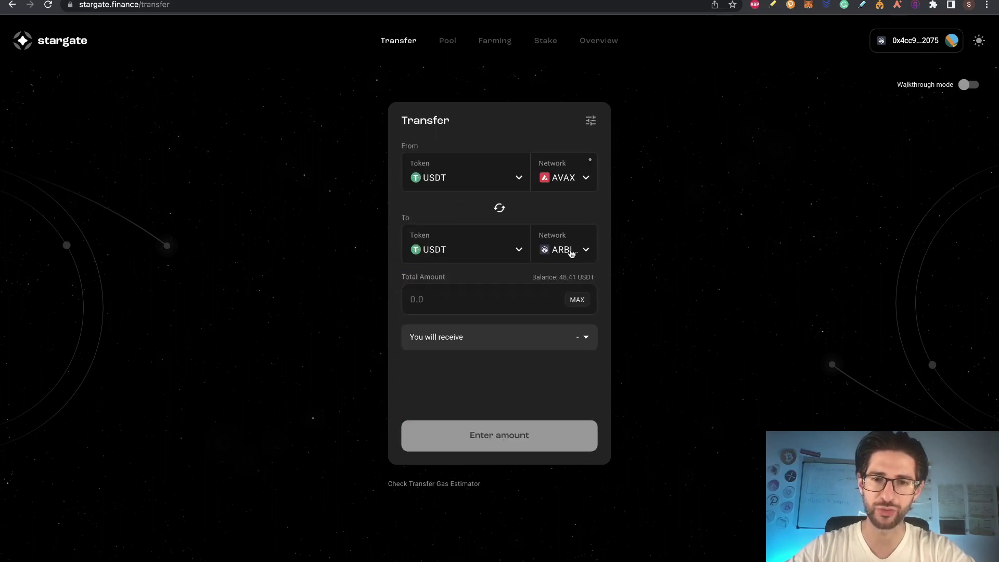
Step: Enter 3 USDT as the total amount and request approval to spend USDT
left_click(470, 303)
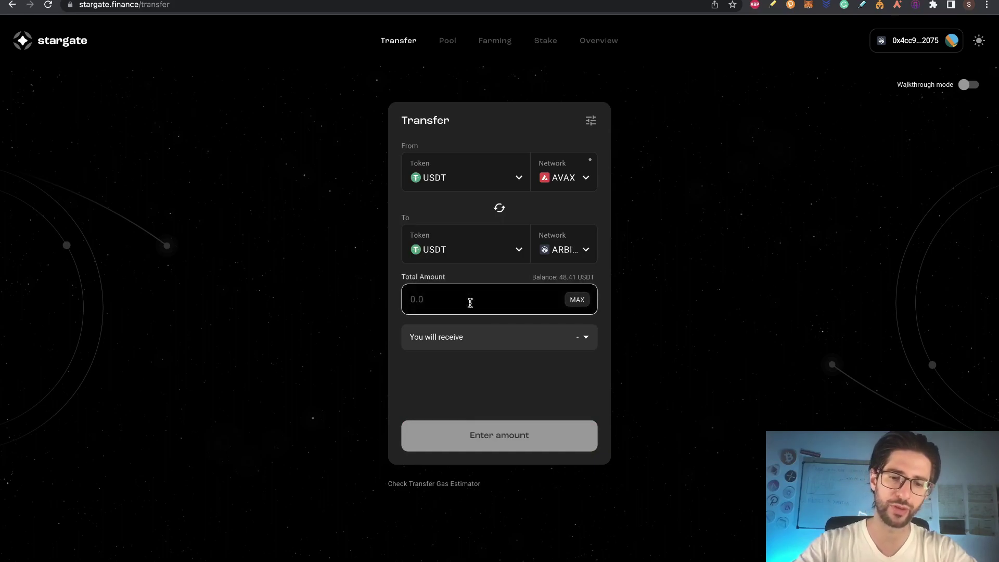
type("3")
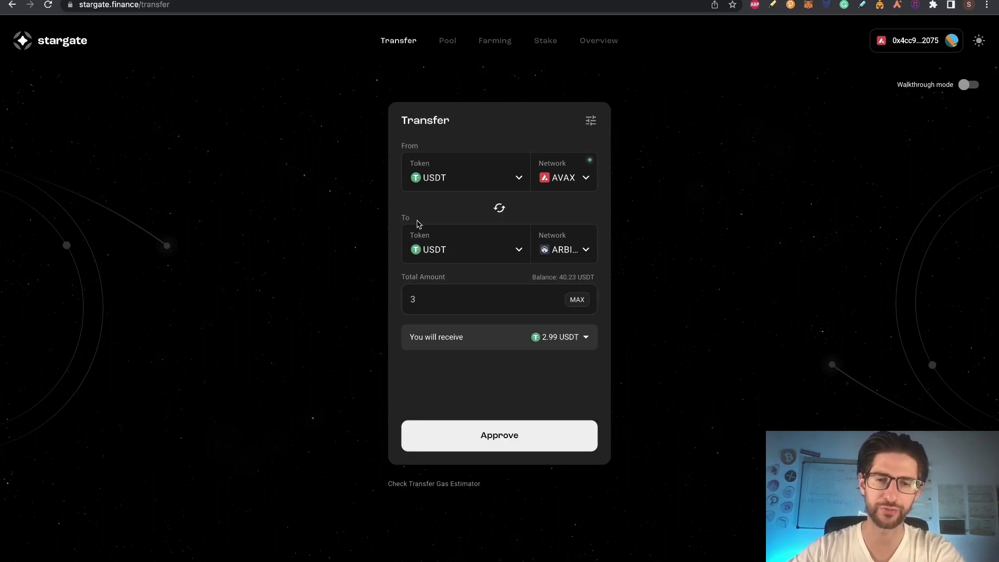
left_click(517, 437)
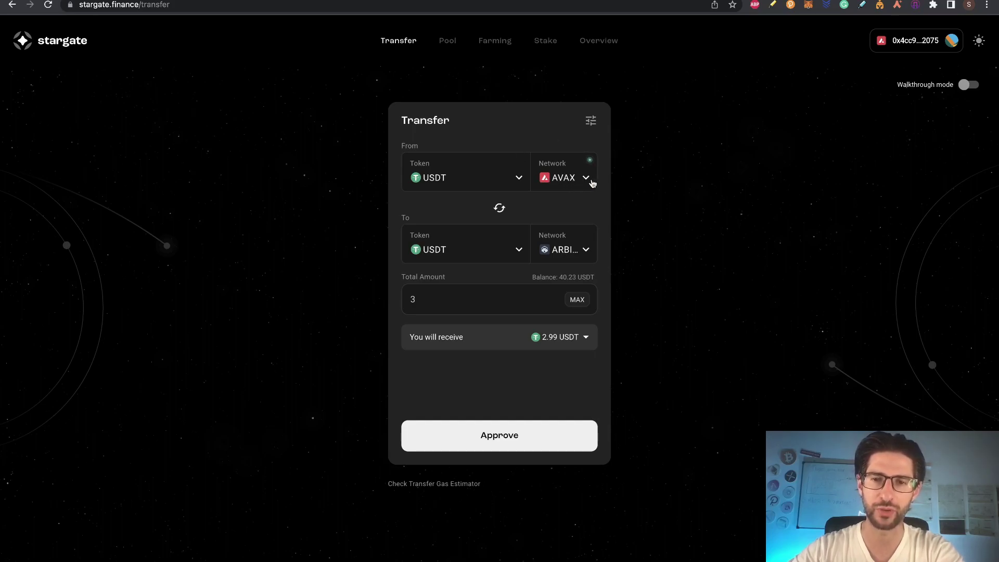
left_click(515, 437)
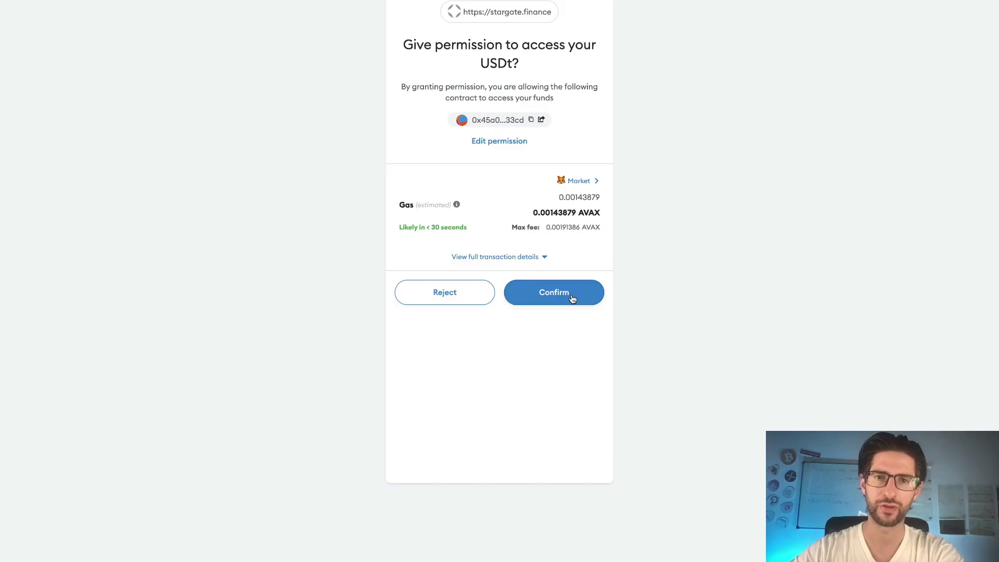
Step: Confirm the USDT approval and the 3 USDT transfer in MetaMask
left_click(572, 297)
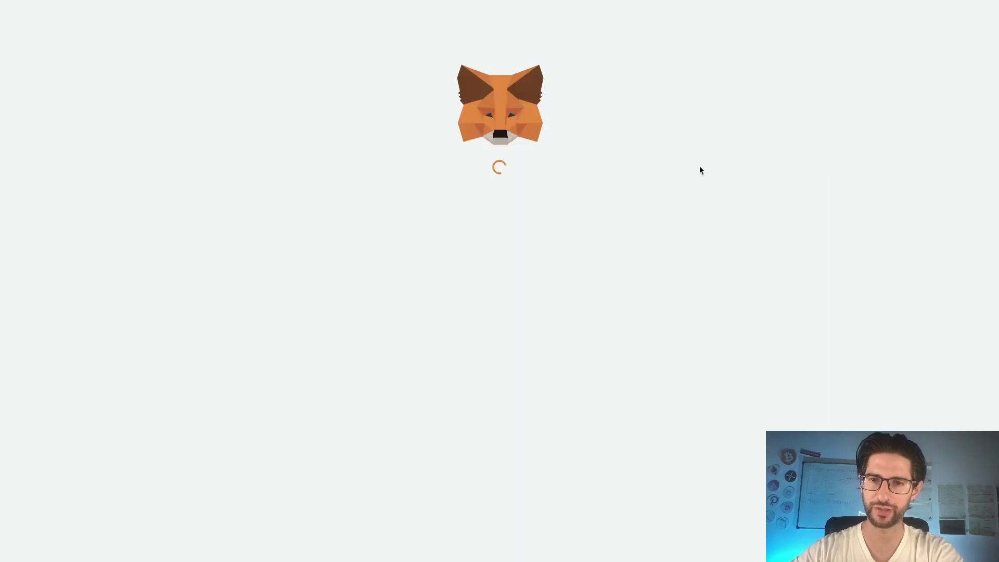
left_click(552, 457)
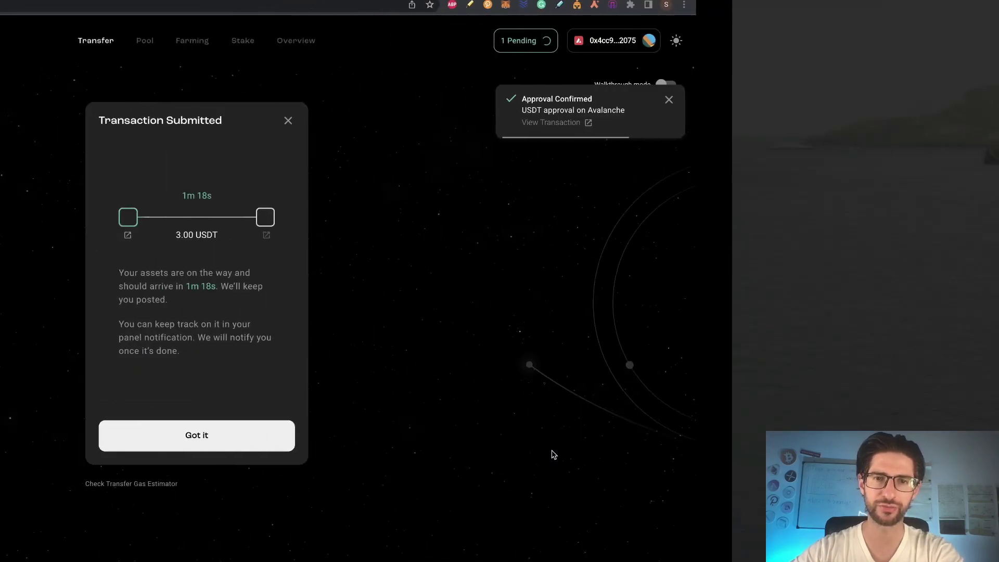